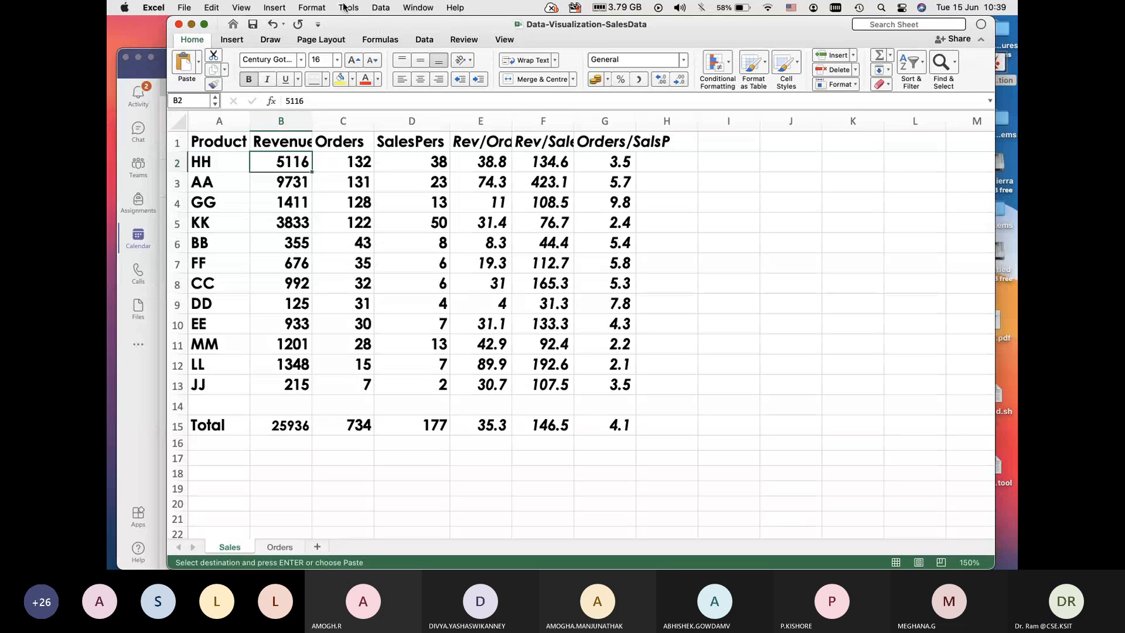
Step: Sort the product rows by Revenue values from largest to smallest, treating the first row as headers
click(380, 7)
click(389, 27)
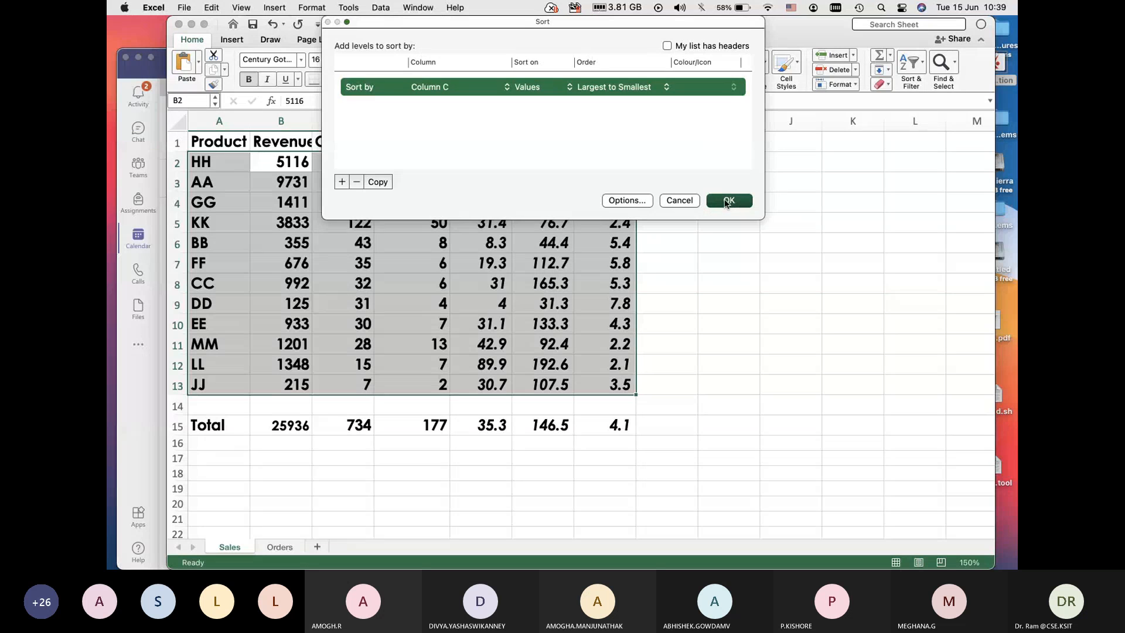
click(666, 45)
click(452, 88)
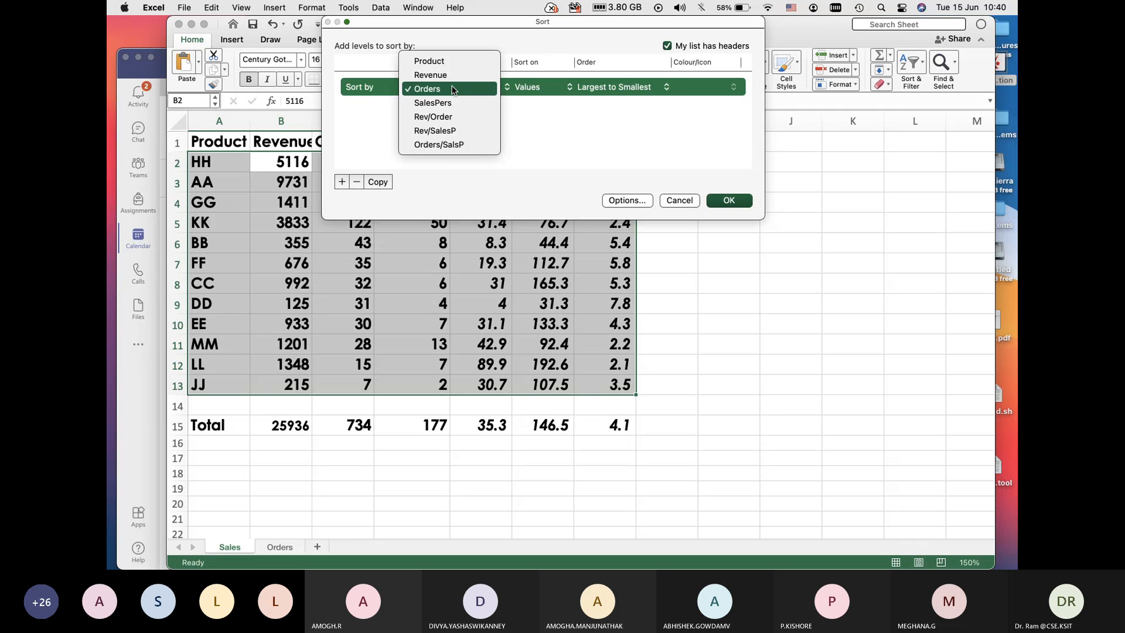
click(447, 73)
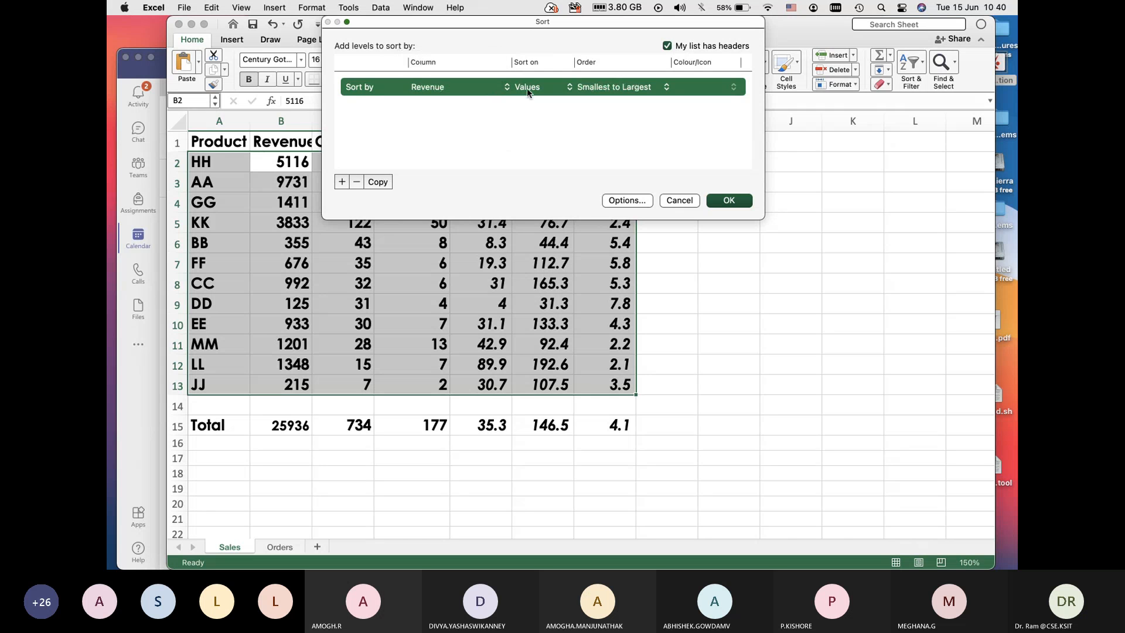
click(602, 88)
click(604, 101)
click(713, 197)
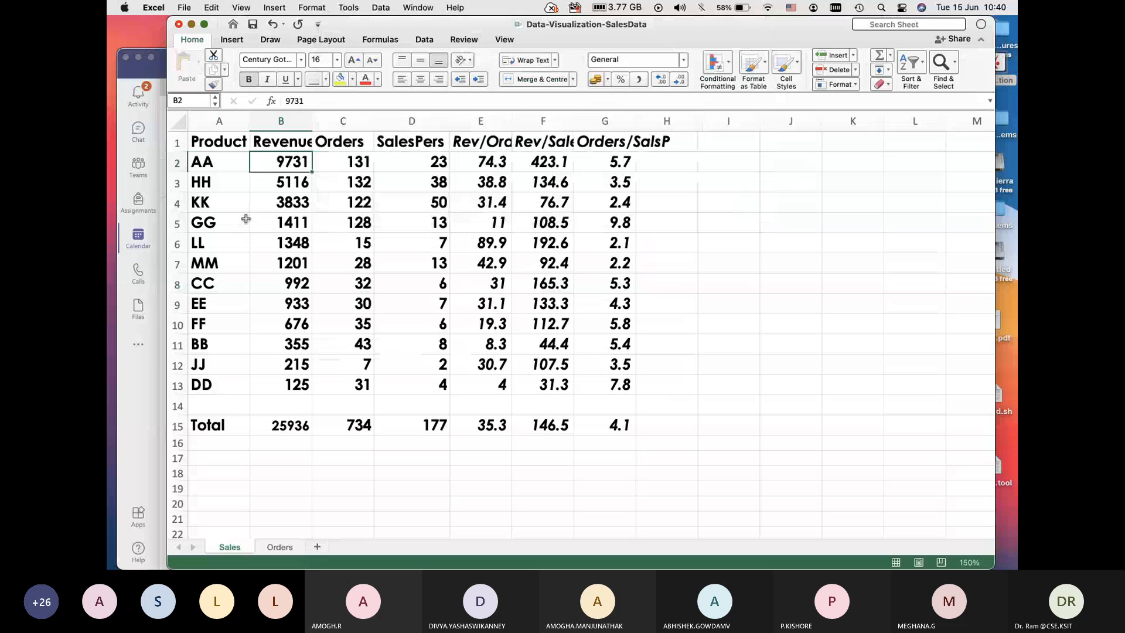
Step: Insert a 2-D pie chart from the product names and revenues in A2:B13 and move it further from those columns
drag(200, 167, 280, 380)
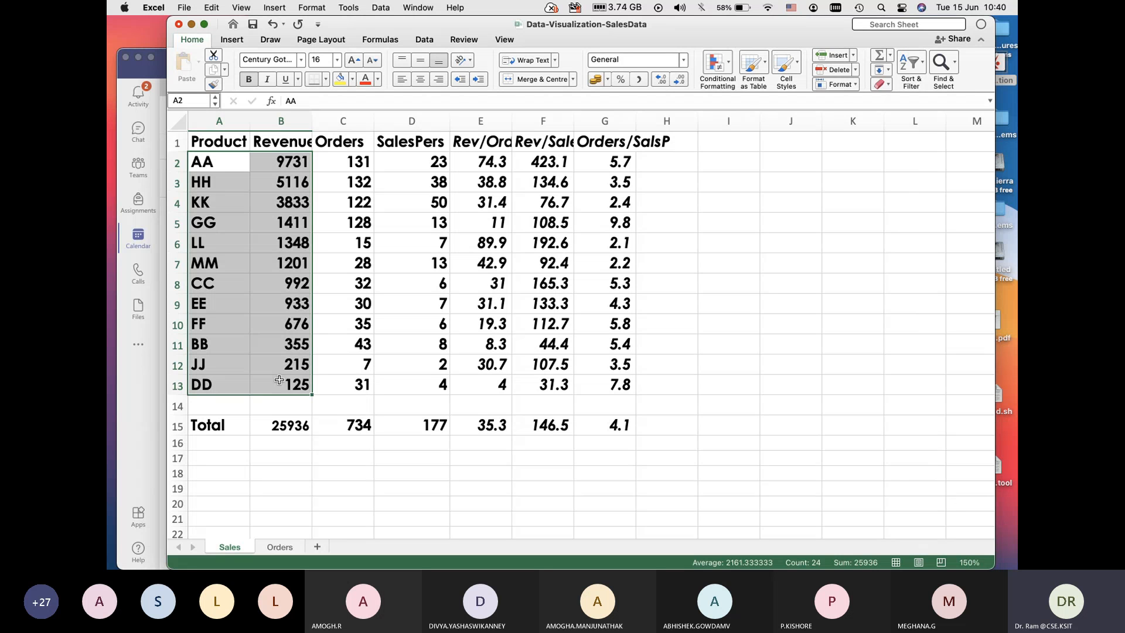
click(226, 38)
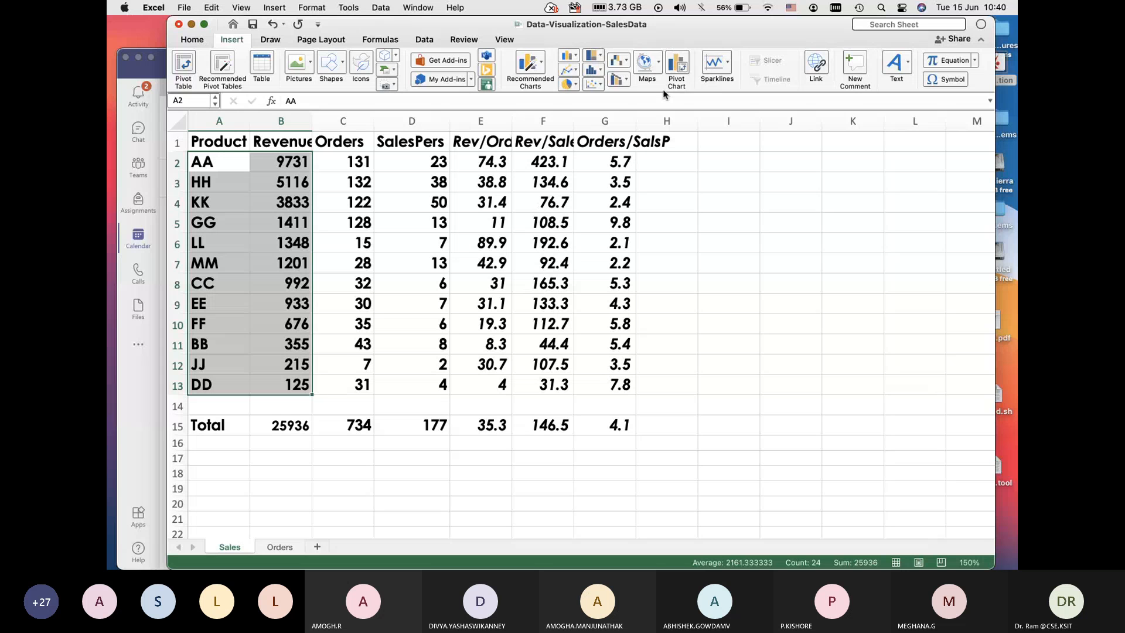
click(569, 84)
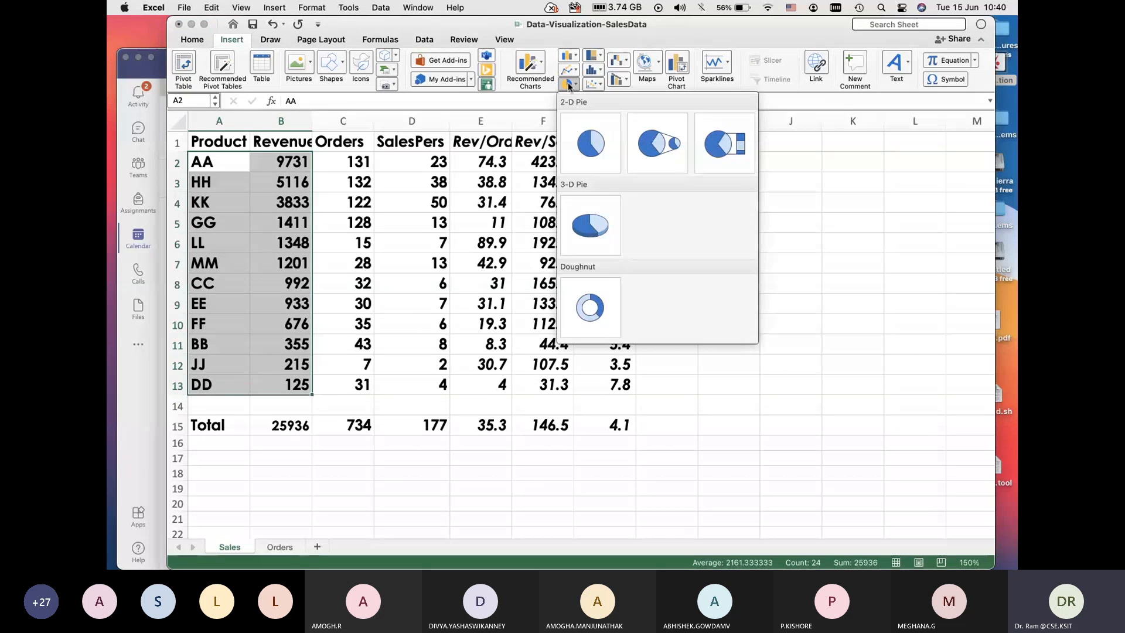
click(594, 142)
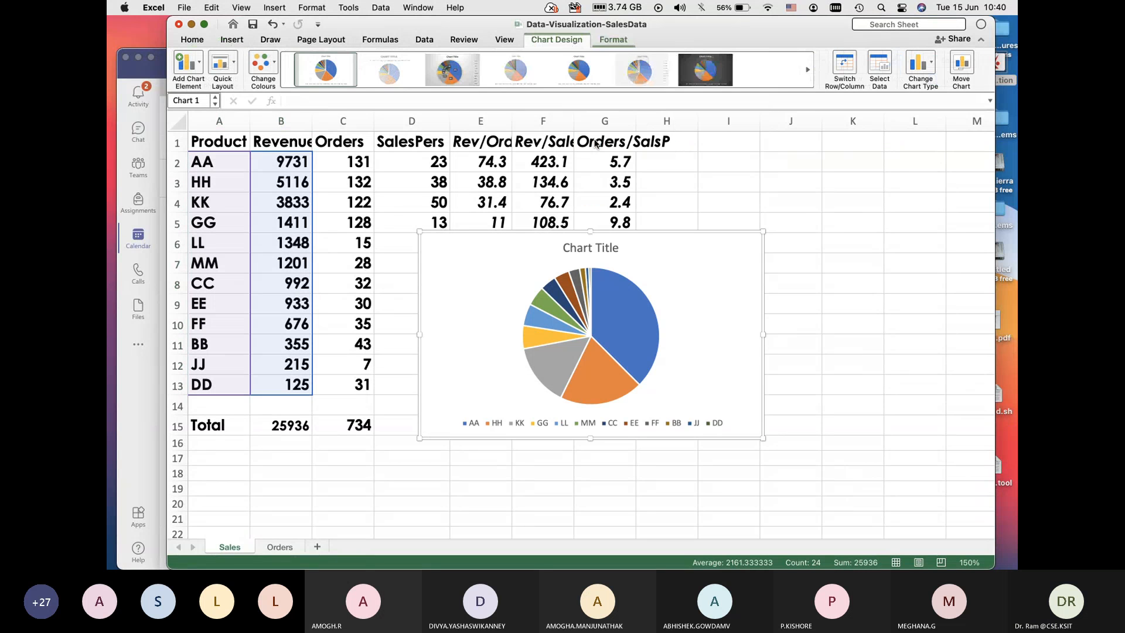
drag(763, 295, 882, 300)
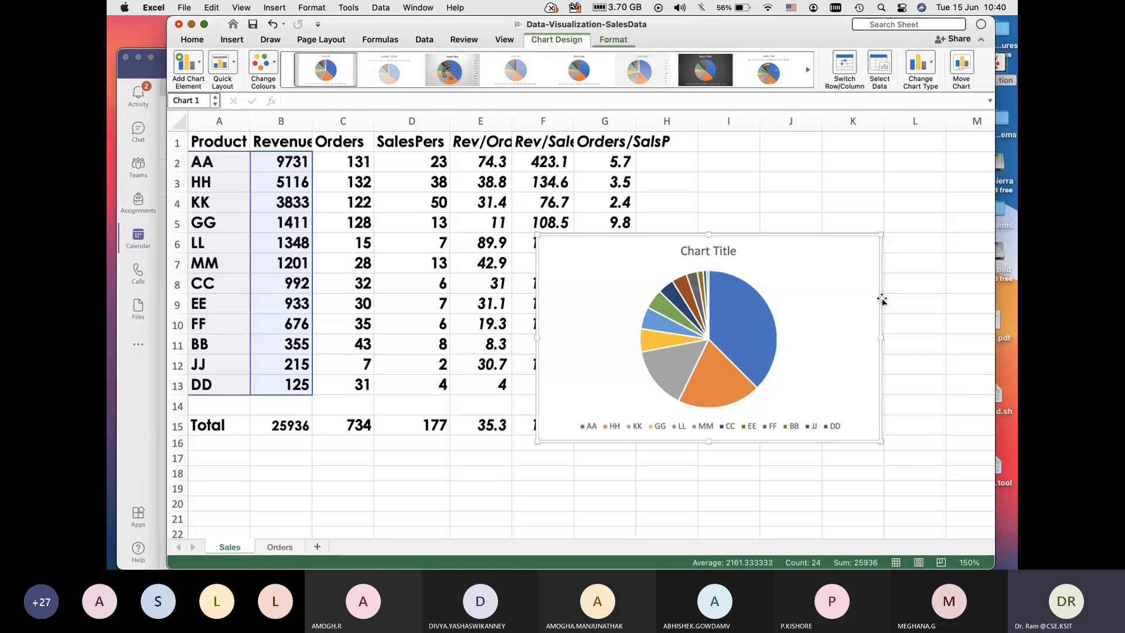
Step: Apply chart Style 3 to the revenue pie chart and enlarge it to span roughly columns E to L
mouse_move(734, 351)
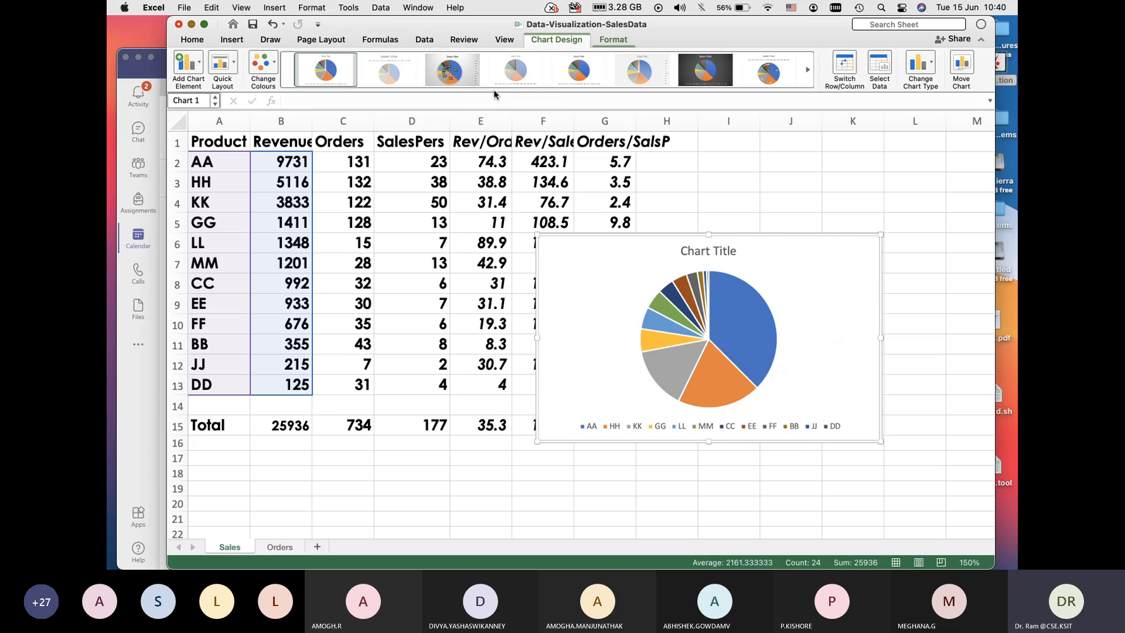
click(546, 91)
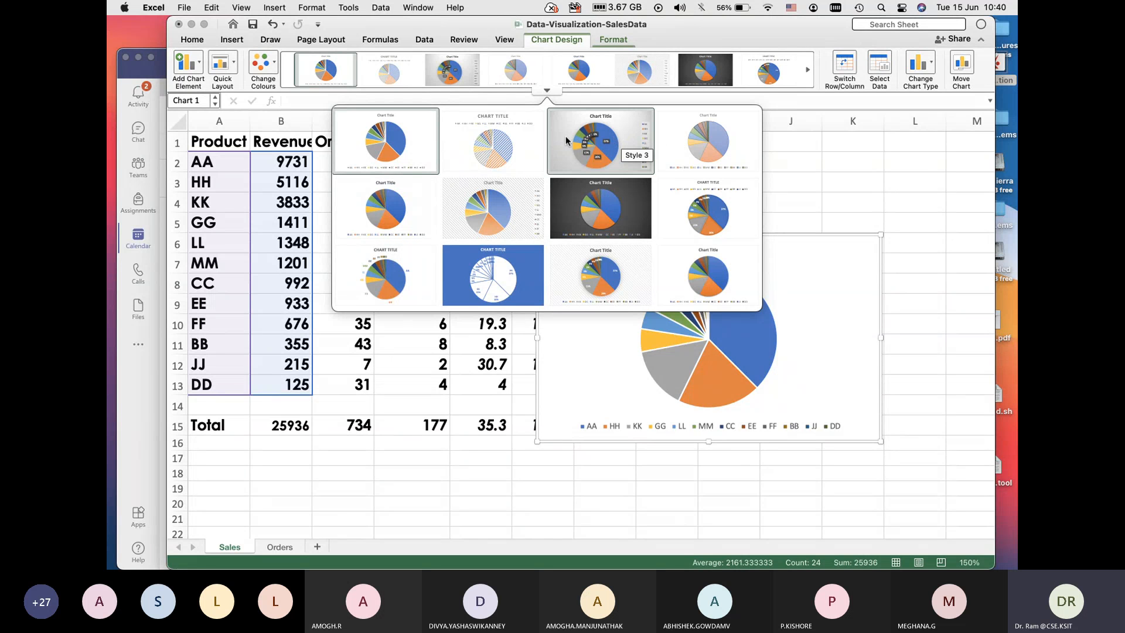
click(595, 147)
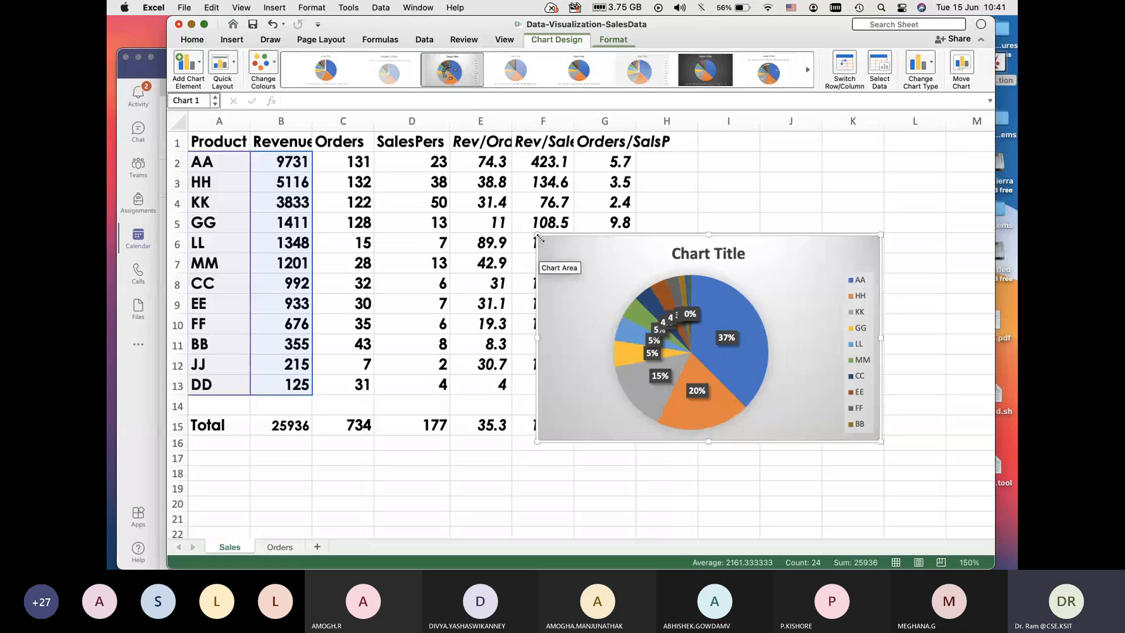
drag(537, 237, 443, 132)
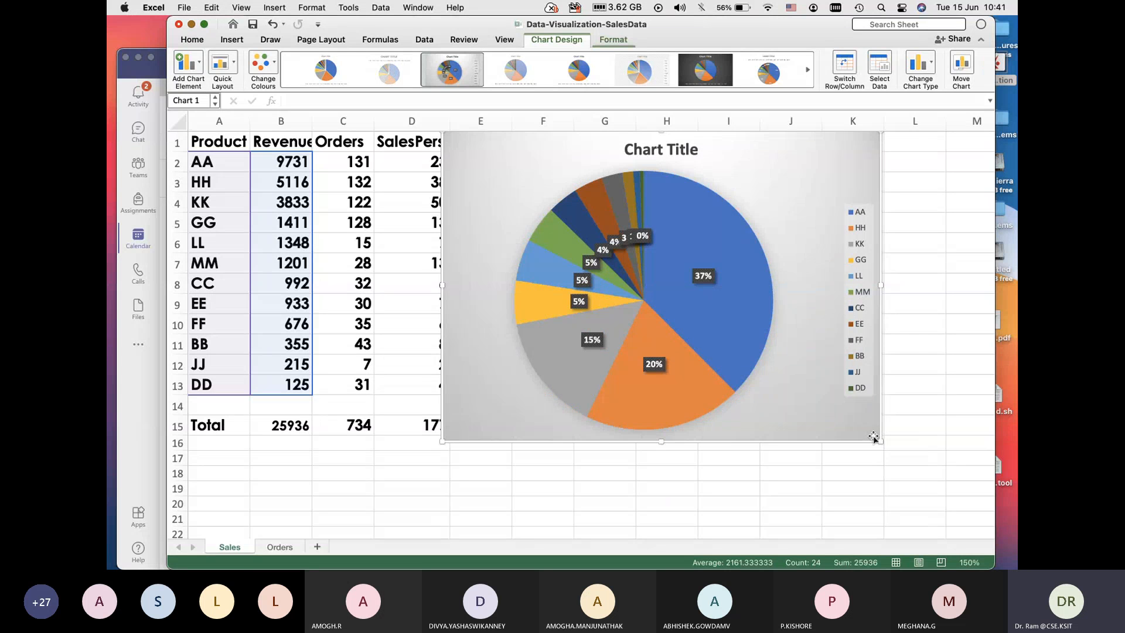
drag(874, 437, 916, 519)
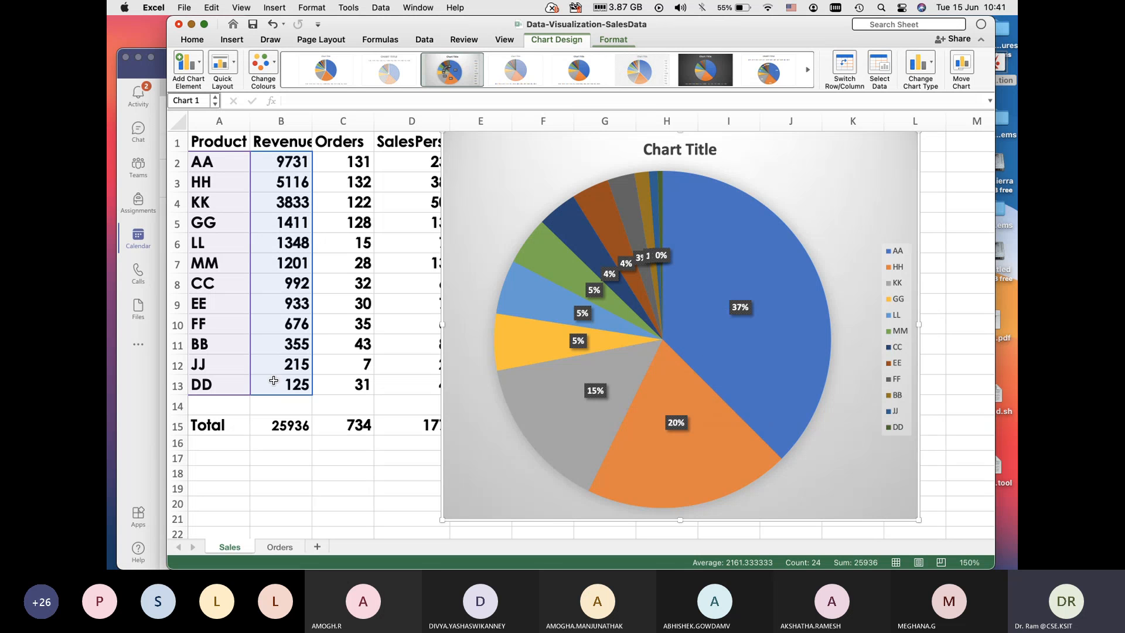
Step: Switch to the Keynote presentation and advance from the revenue pie chart slide to the orders-per-product bar chart on slide 21
mouse_move(110, 293)
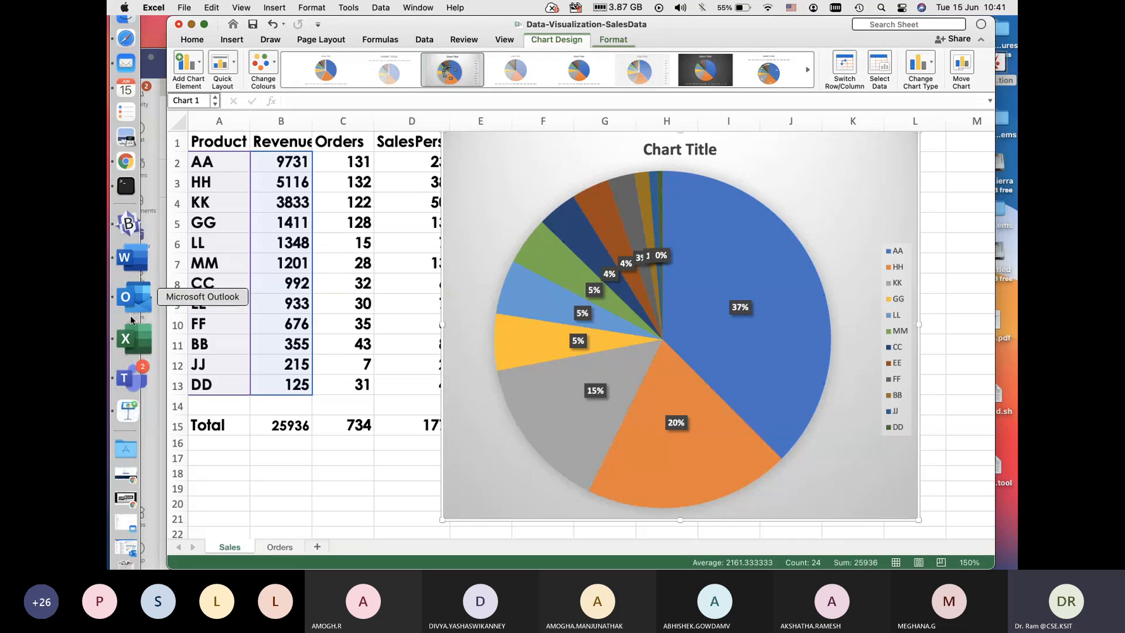
click(131, 371)
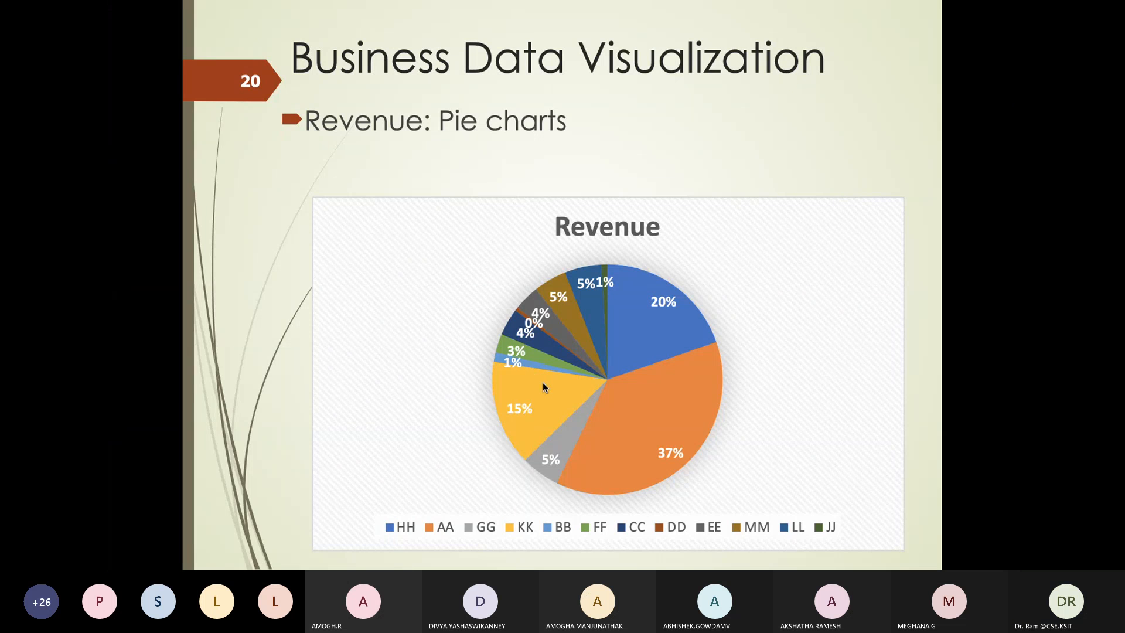
key(Right)
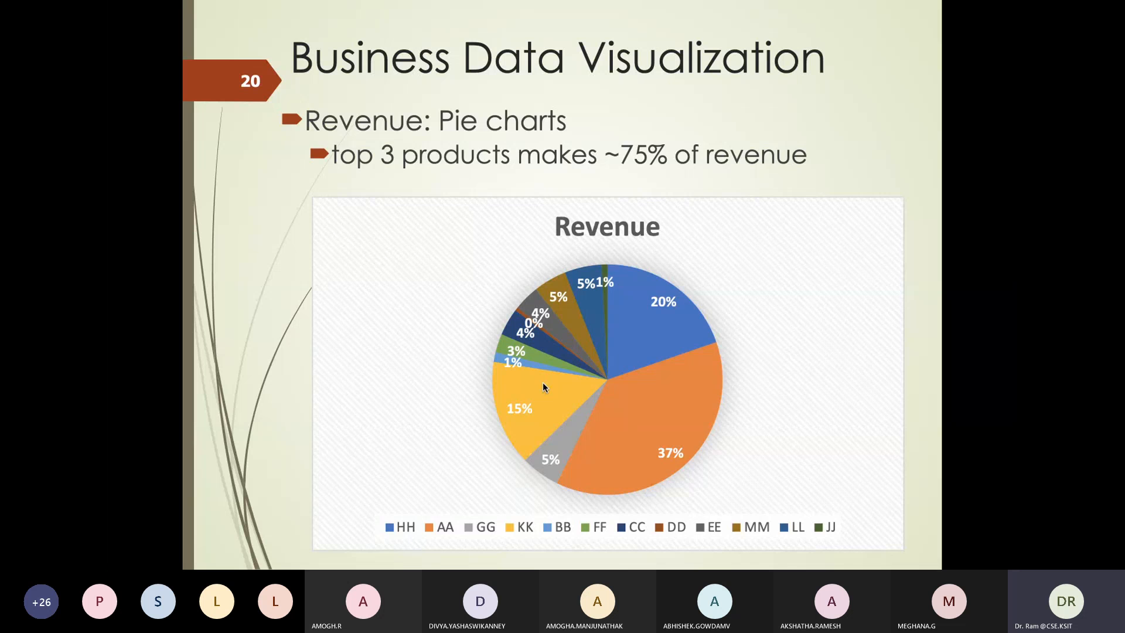
key(Right)
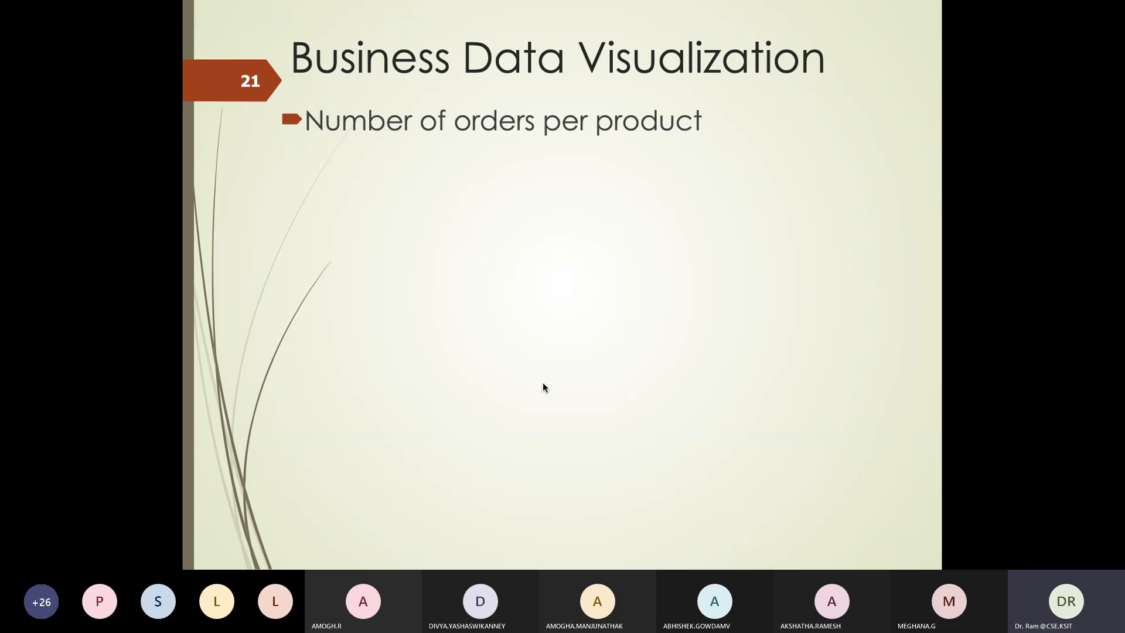
key(Right)
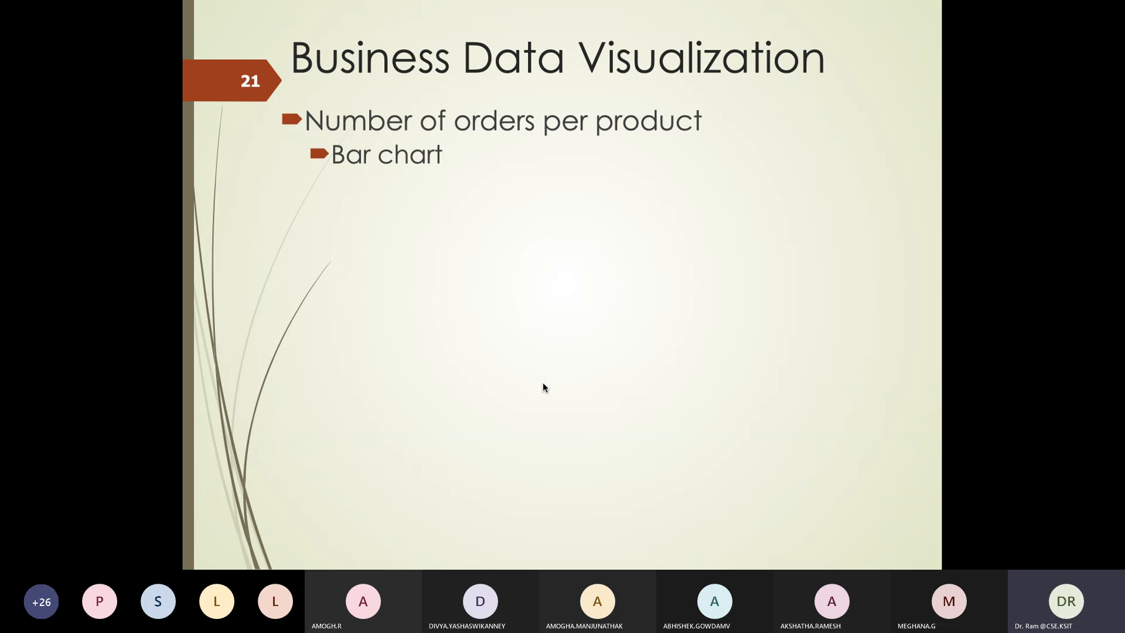
key(Right)
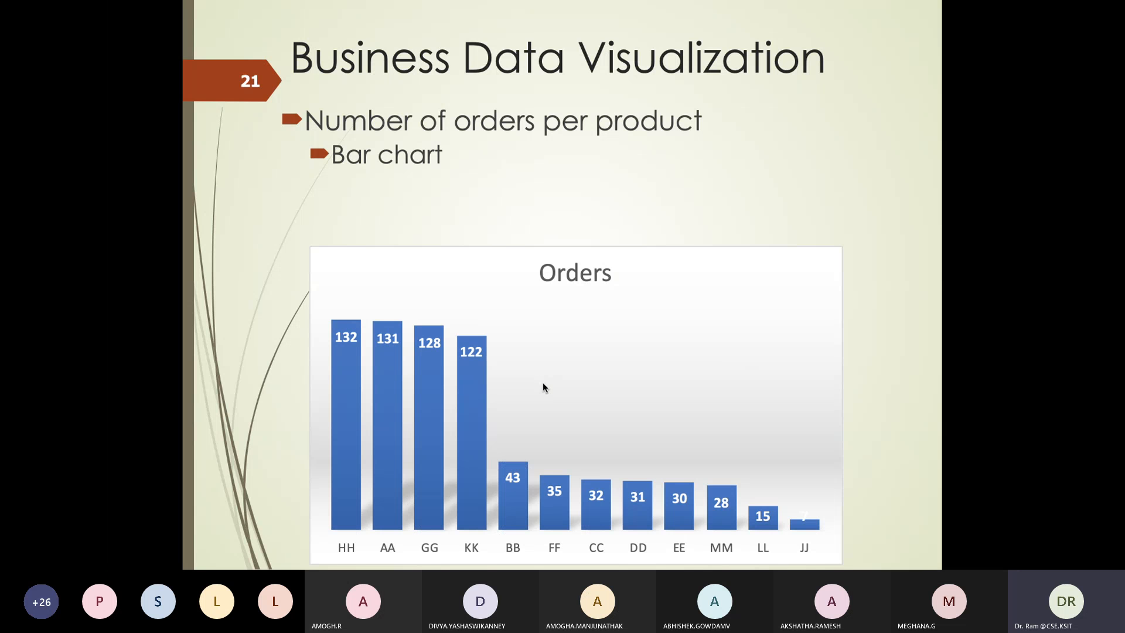
Step: Switch back to the Excel workbook and delete the revenue pie chart
key(super+Tab)
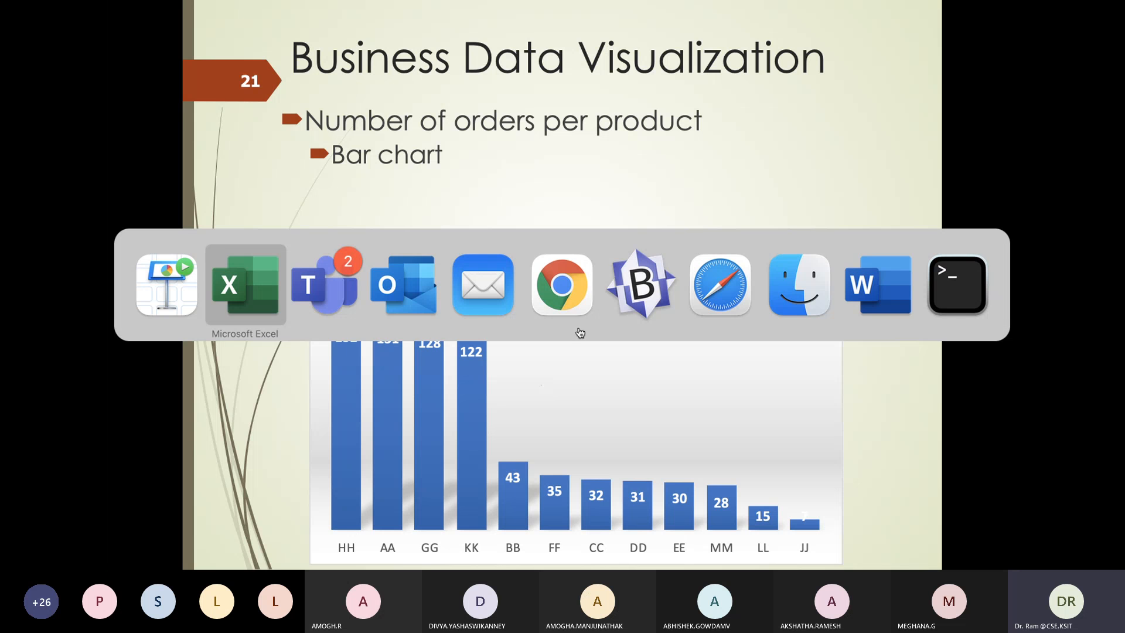
click(244, 274)
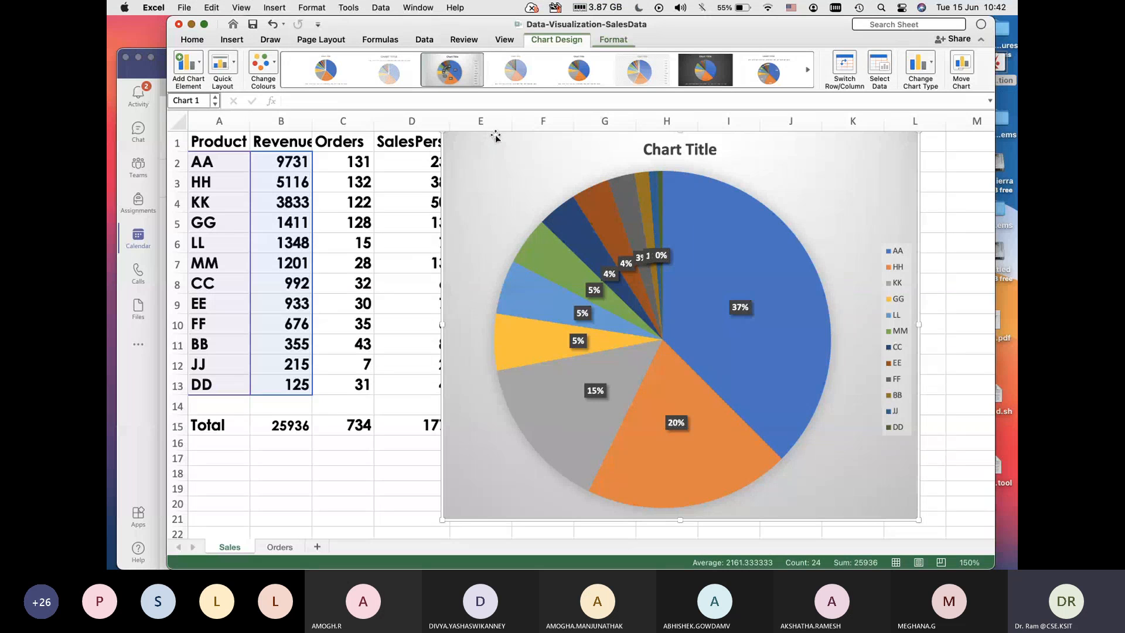
click(486, 522)
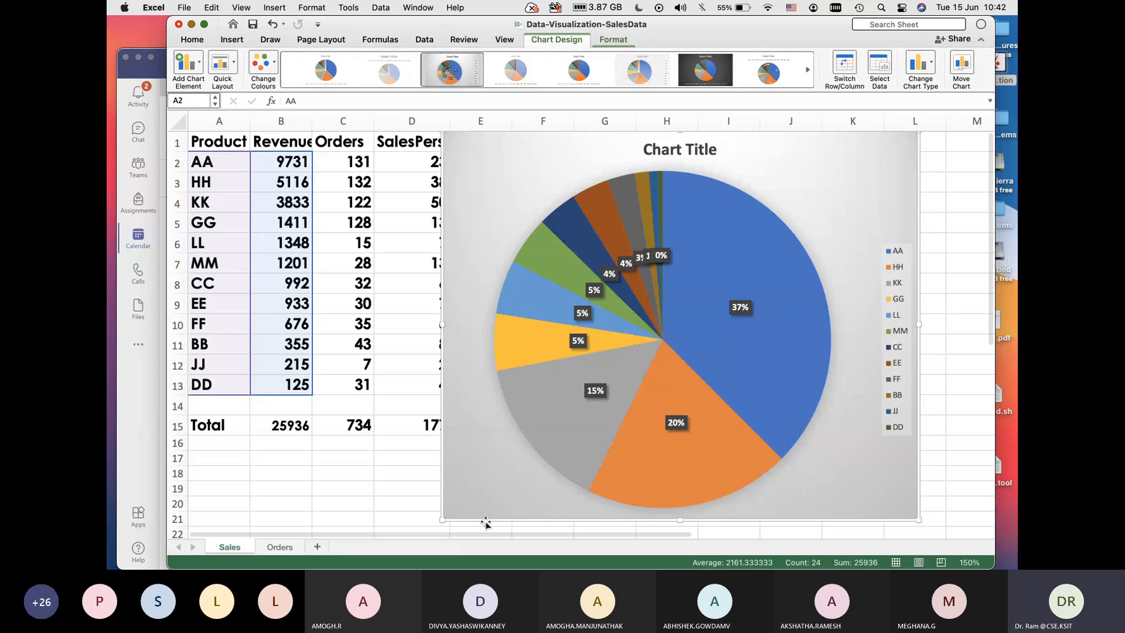
key(Delete)
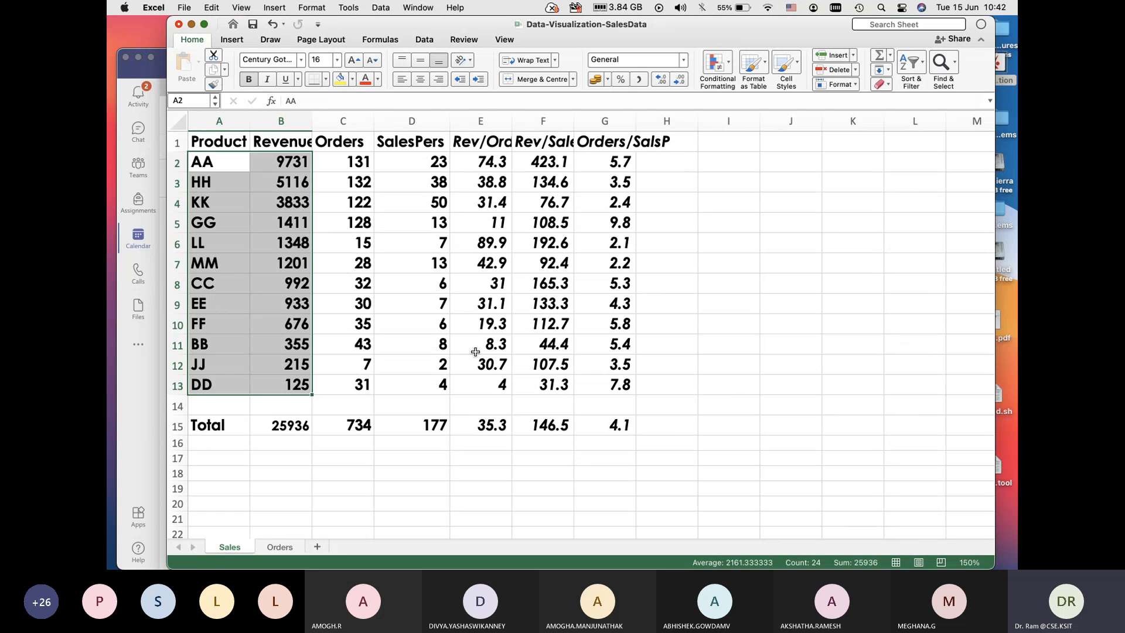
click(207, 163)
drag(208, 163, 199, 383)
drag(363, 162, 368, 385)
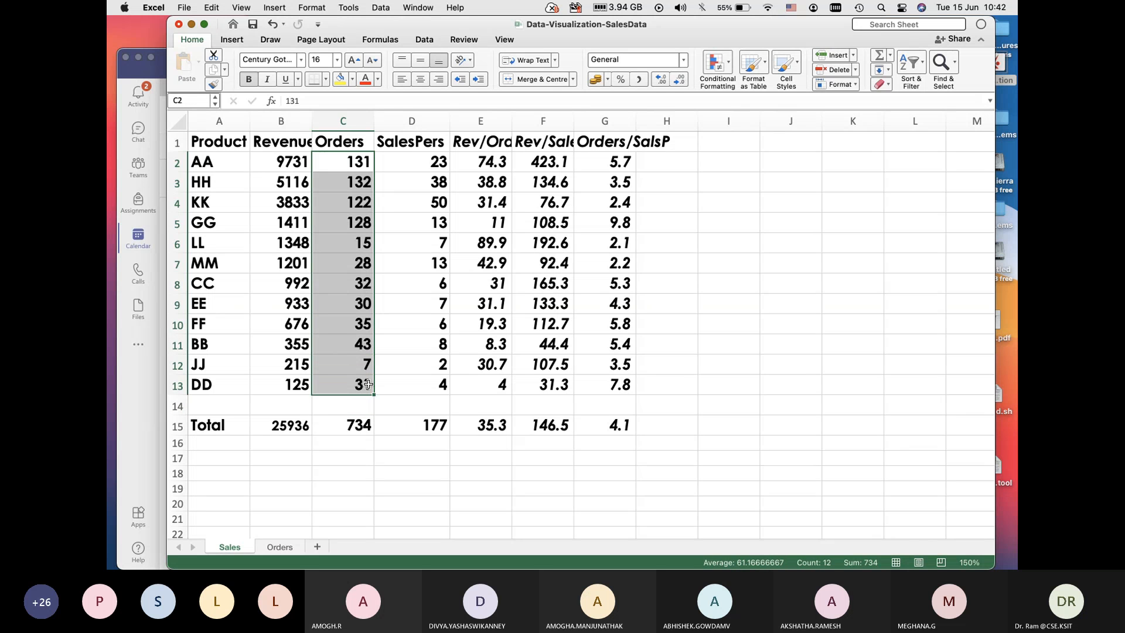
Step: Insert a 2-D clustered column chart from the product names in A2:A13 and orders in C2:C13, and enlarge it
click(211, 161)
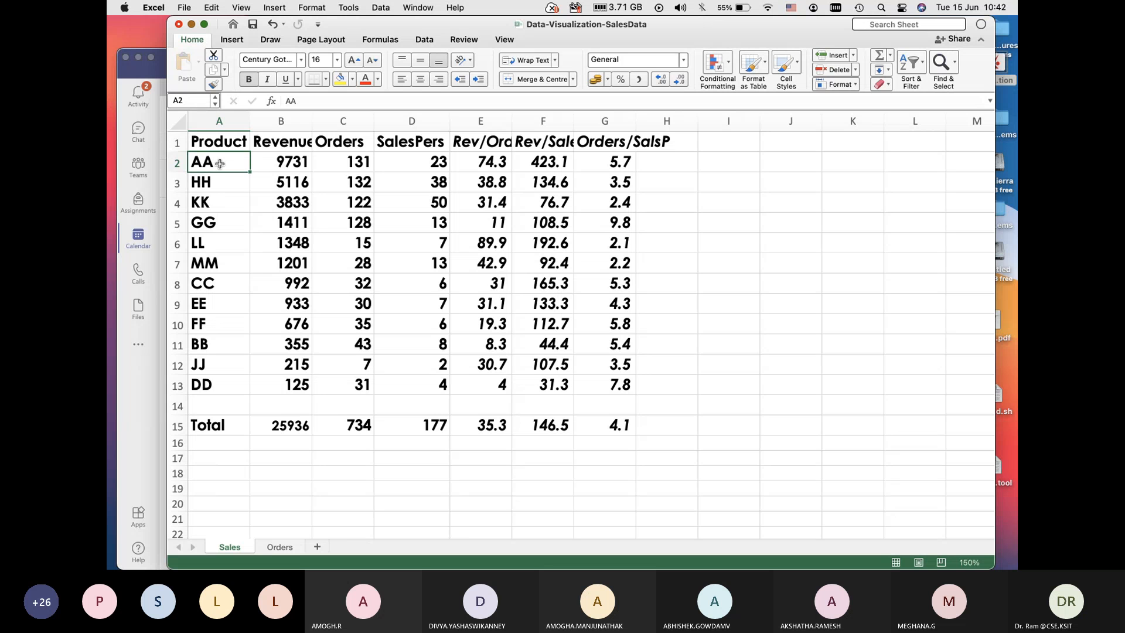
key(shift+Down)
key(shift+Down)
key(shift+Down)
key(shift+Down)
key(shift+Down)
key(shift+Down)
key(shift+Down)
key(shift+Down)
key(shift+Down)
key(shift+Down)
key(shift+Down)
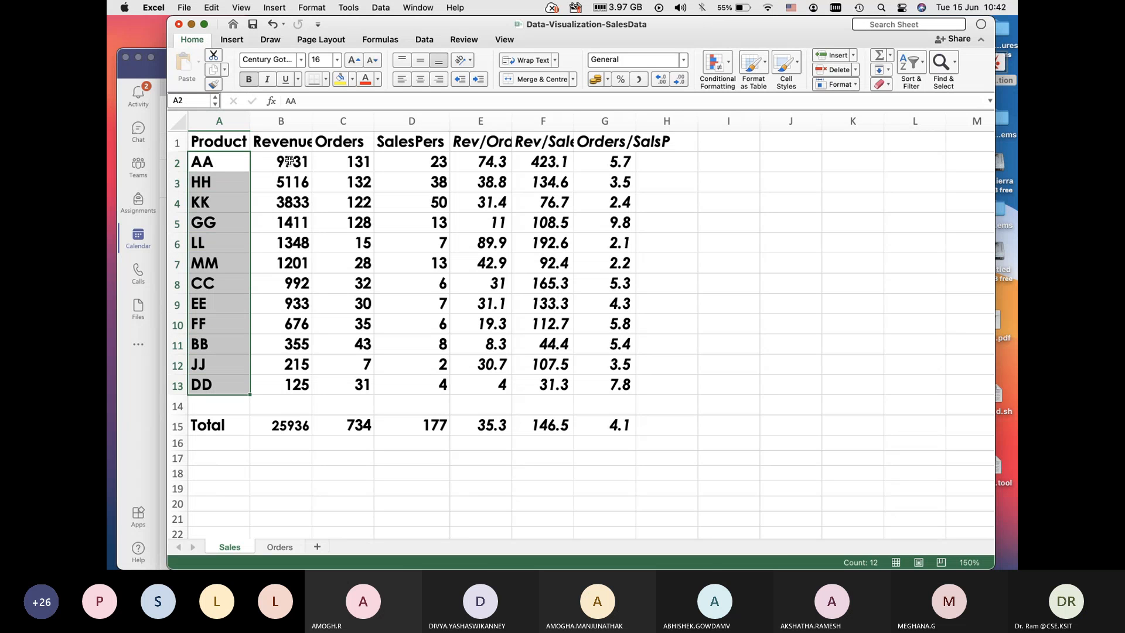
drag(359, 162, 363, 382)
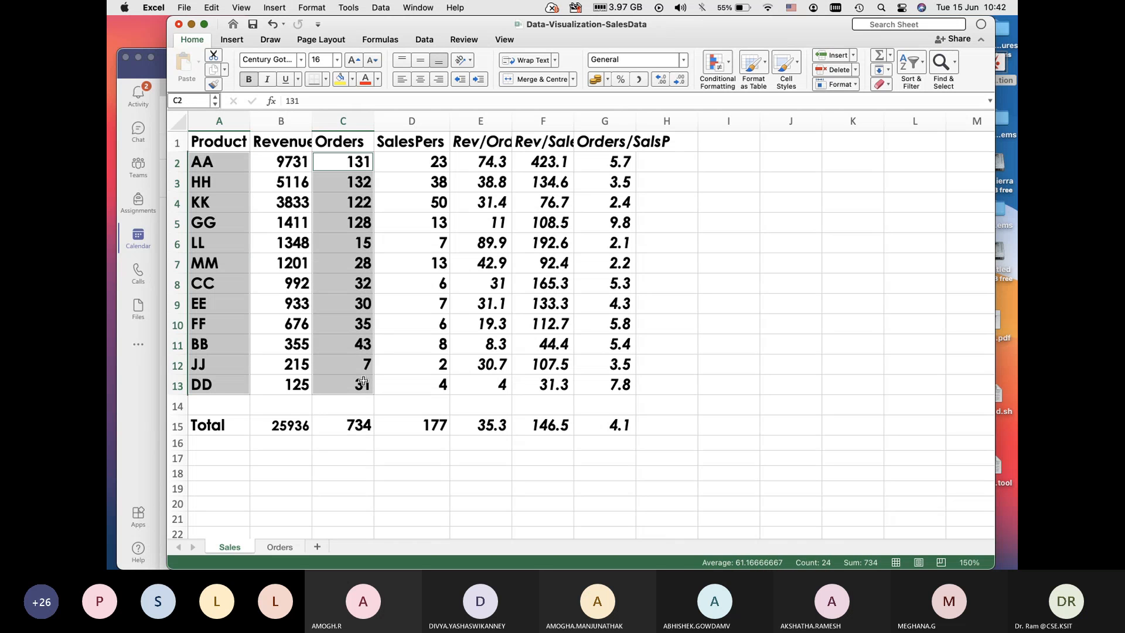
click(232, 39)
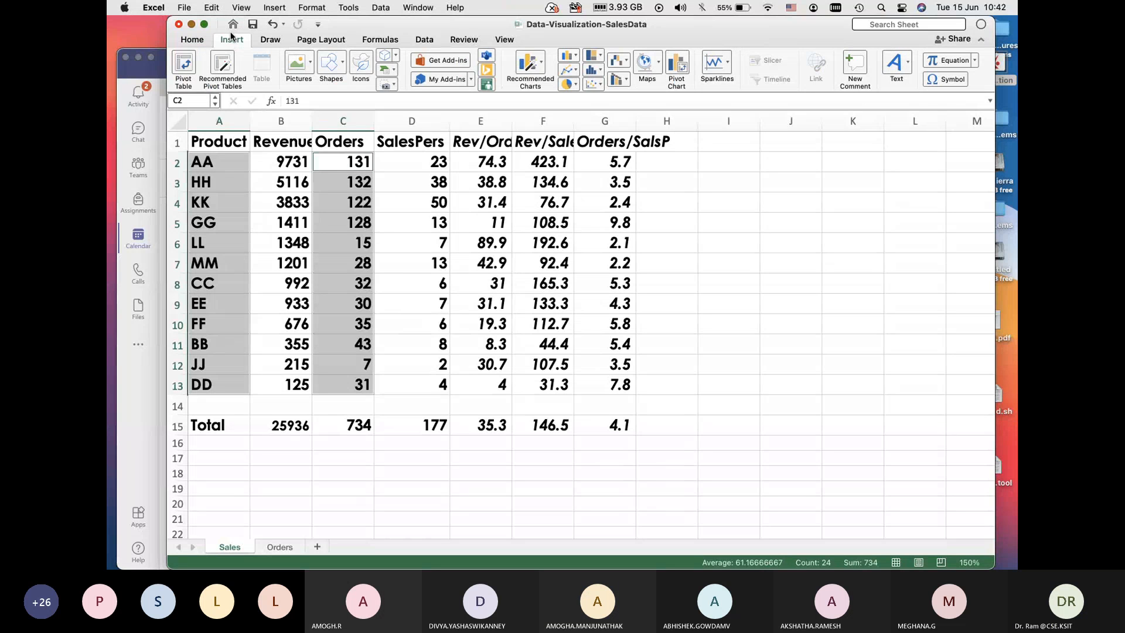
click(567, 56)
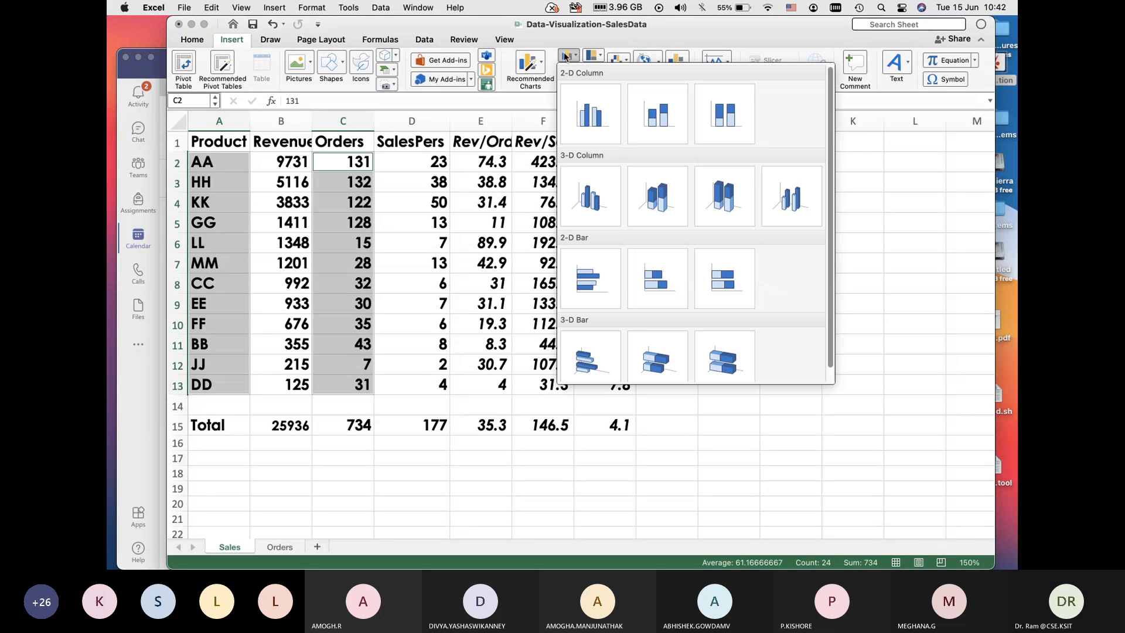
click(598, 125)
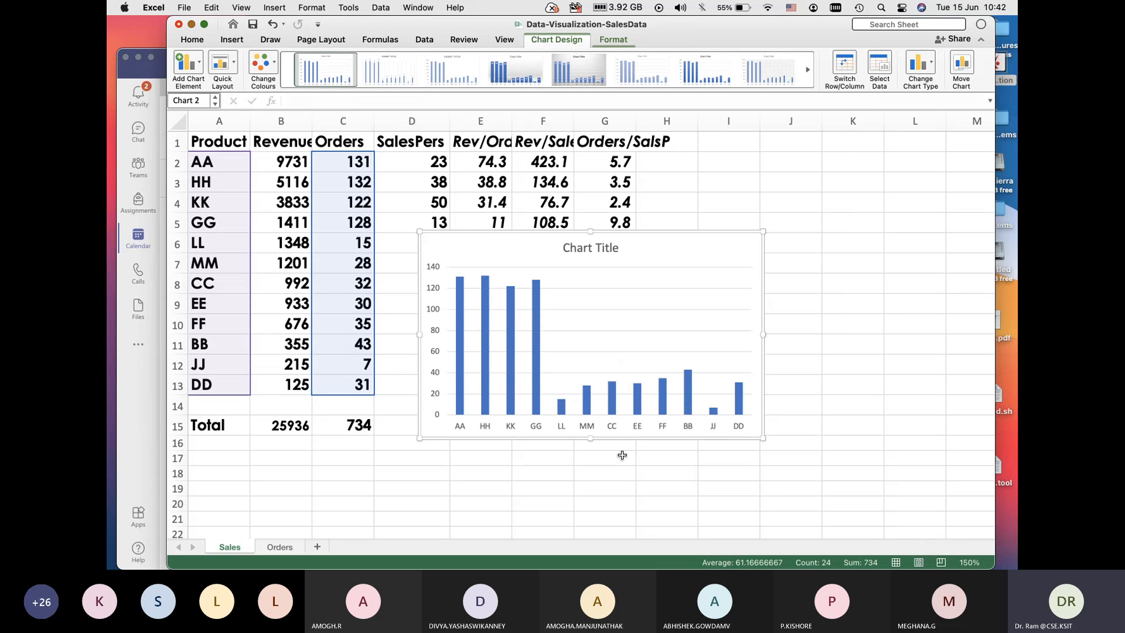
drag(763, 438, 924, 499)
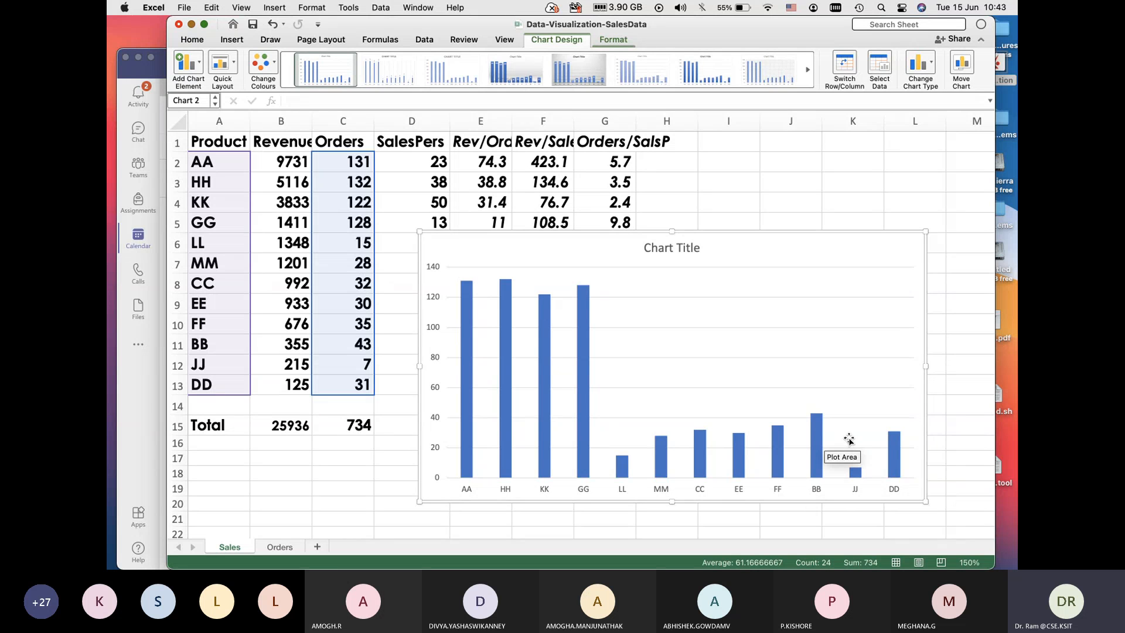
Step: Switch to the Keynote presentation to view the orders-per-product bar chart slide
mouse_move(121, 322)
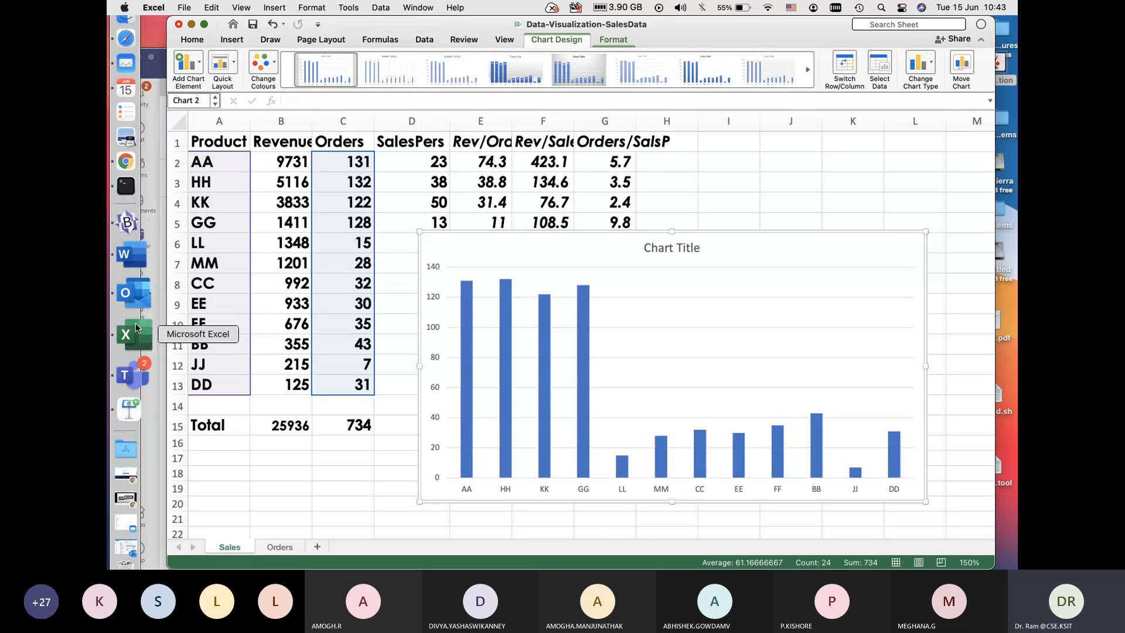
click(128, 409)
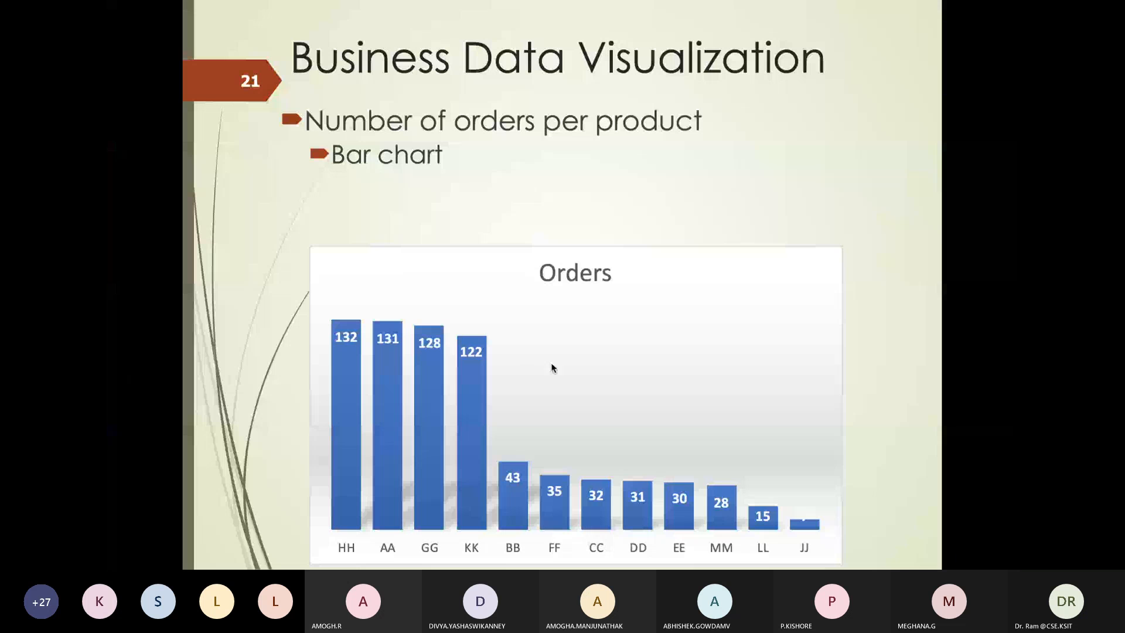